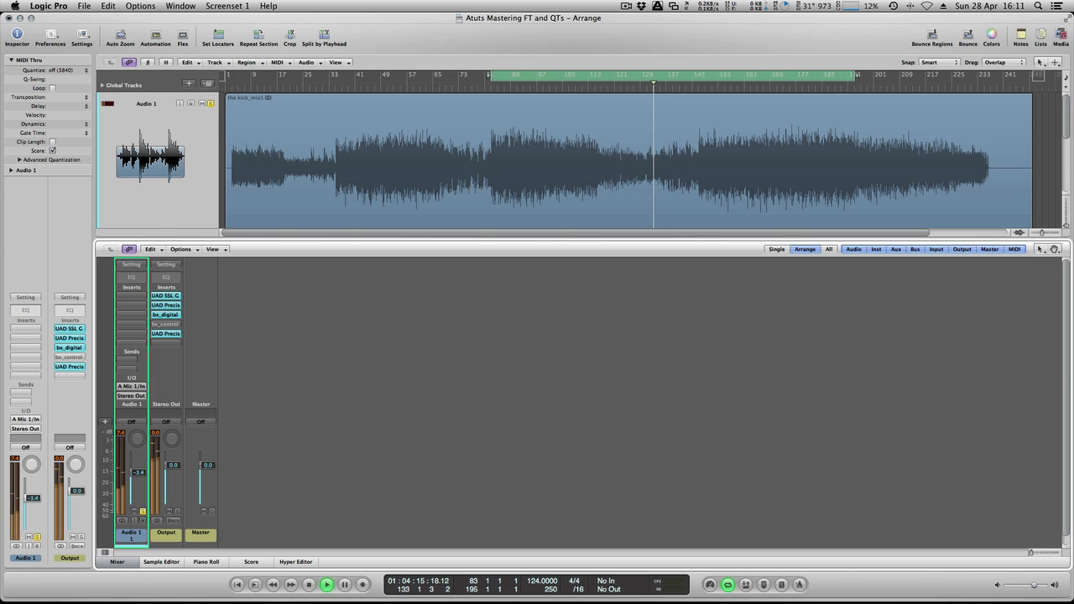
Stop playback, show the volume automation on the Audio 1 track, and unfold a second automation lane below it
{"action": "key", "text": "super+Tab"}
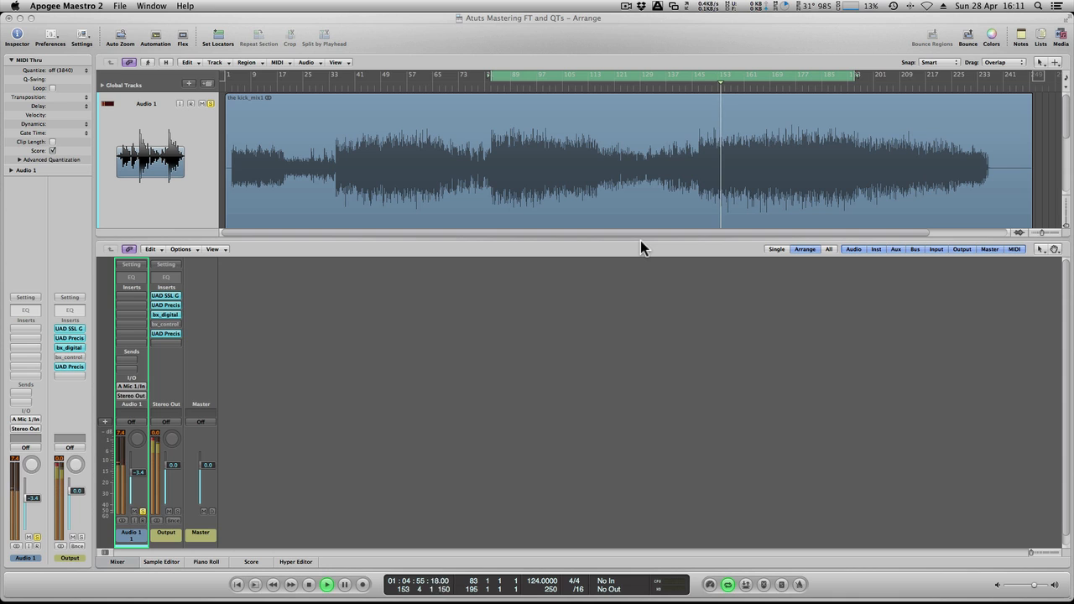
{"action": "left_click", "coordinate": [540, 315]}
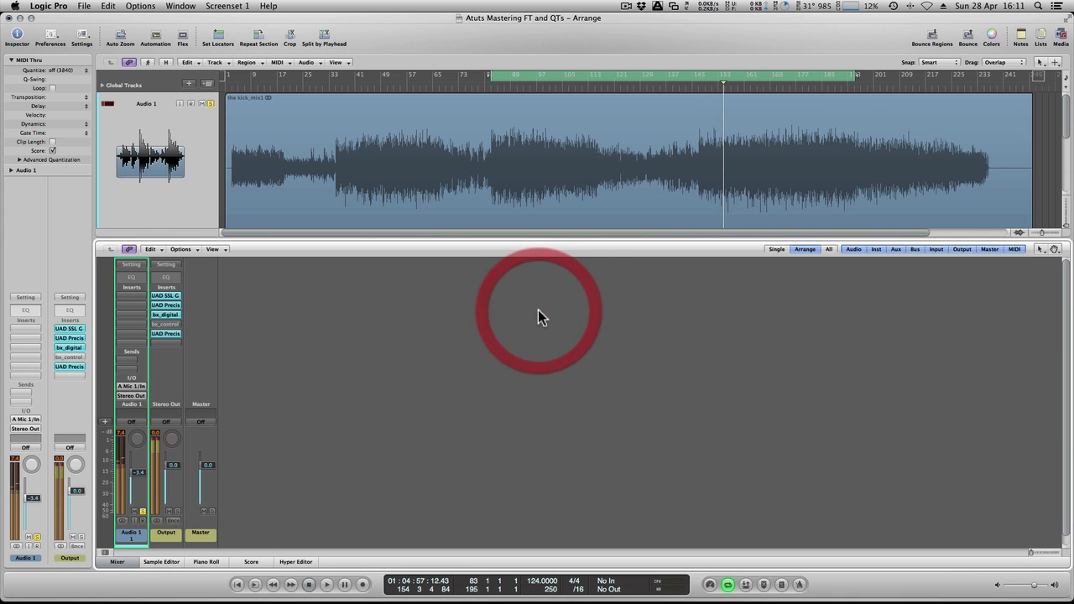
{"action": "double_click", "coordinate": [634, 176]}
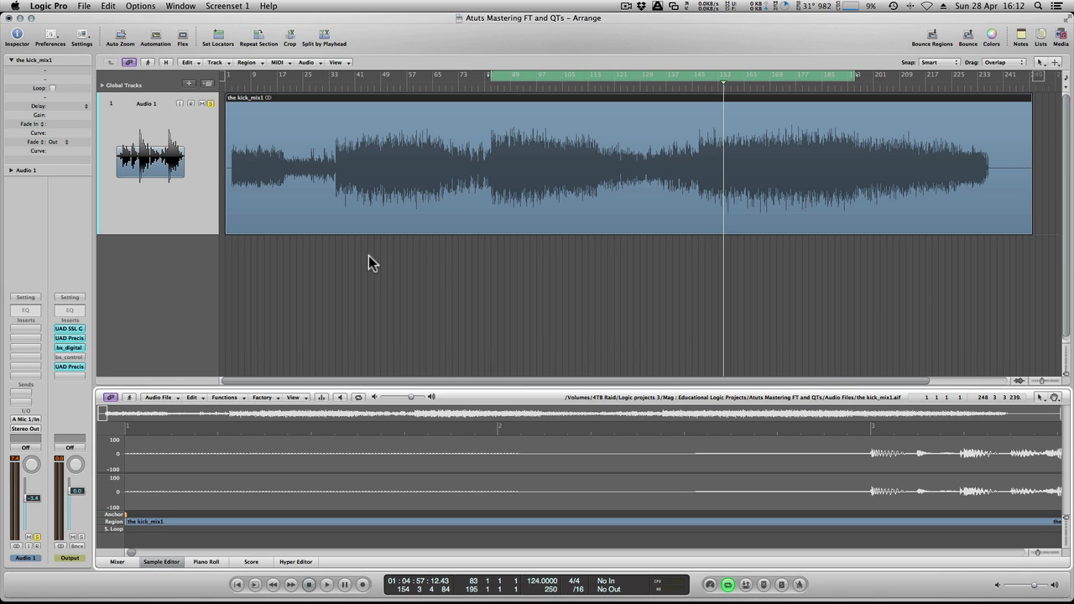
{"action": "key", "text": "a"}
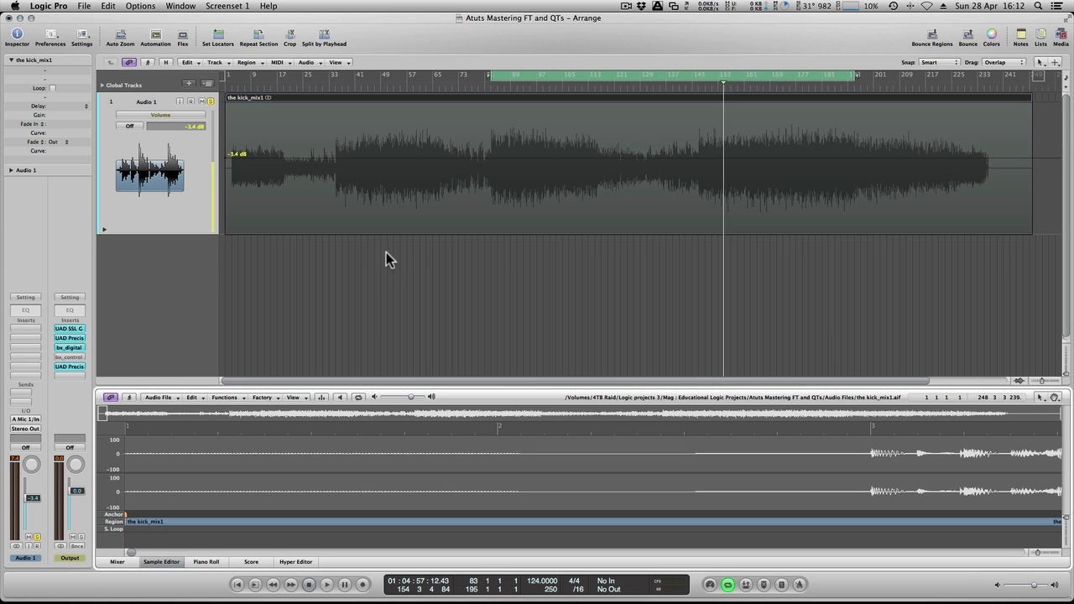
{"action": "left_click", "coordinate": [384, 258]}
{"action": "left_click", "coordinate": [105, 230]}
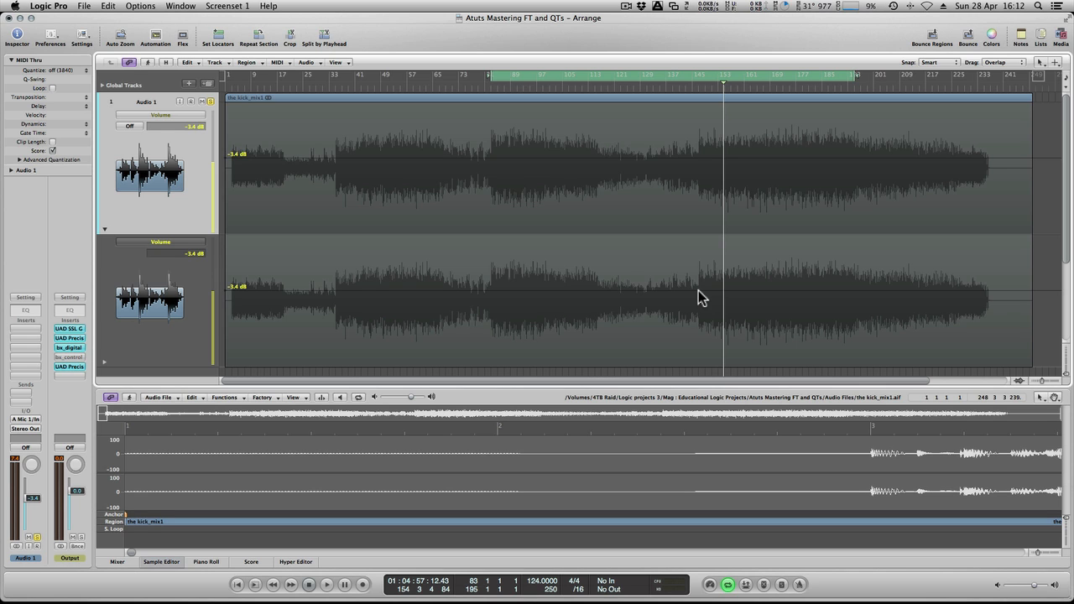
Add a volume automation point at -3.4 dB just before the loud section that starts around bar 147
{"action": "key", "text": "ctrl+Right"}
{"action": "key", "text": "ctrl+Right"}
{"action": "key", "text": "ctrl+Right"}
{"action": "key", "text": "ctrl+Right"}
{"action": "key", "text": "ctrl+Right"}
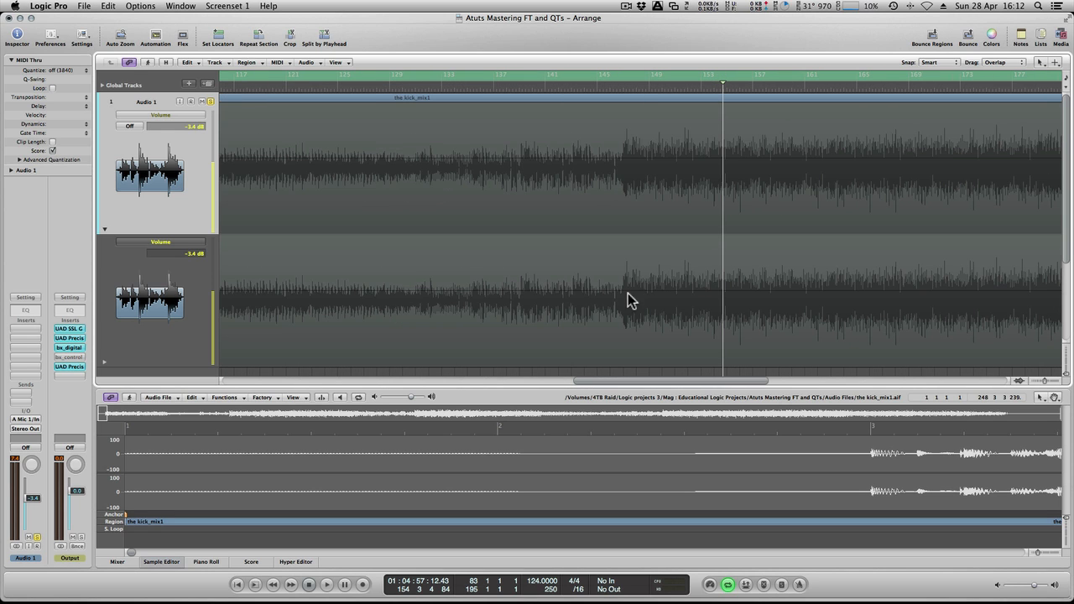
{"action": "left_click", "coordinate": [621, 290]}
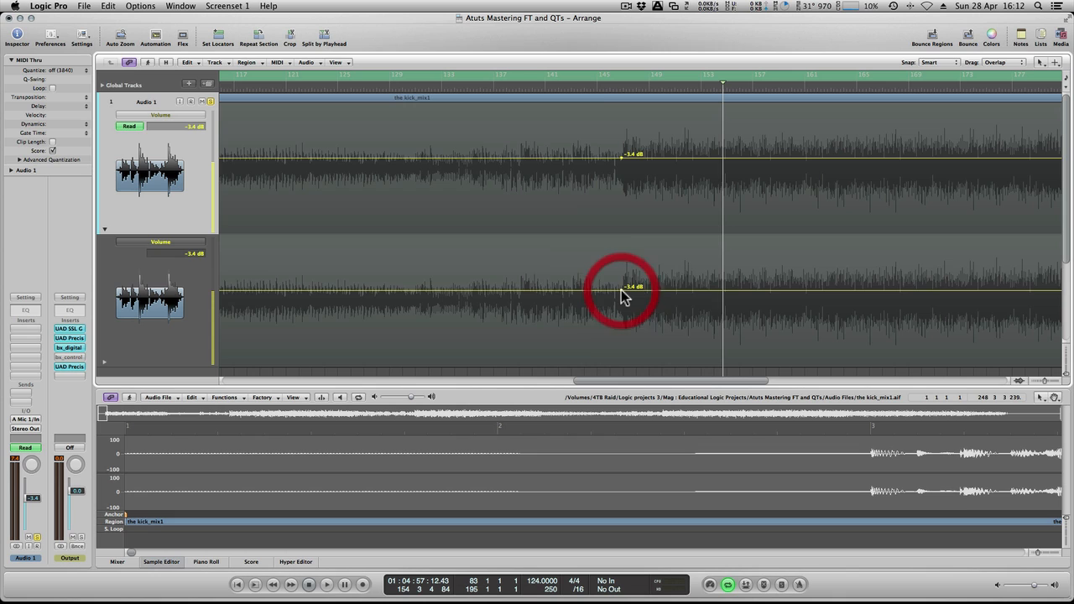
Audition the transition into the loud section and move the volume automation point right up to its first beat at bar 147
{"action": "left_click", "coordinate": [572, 89]}
{"action": "double_click", "coordinate": [572, 89]}
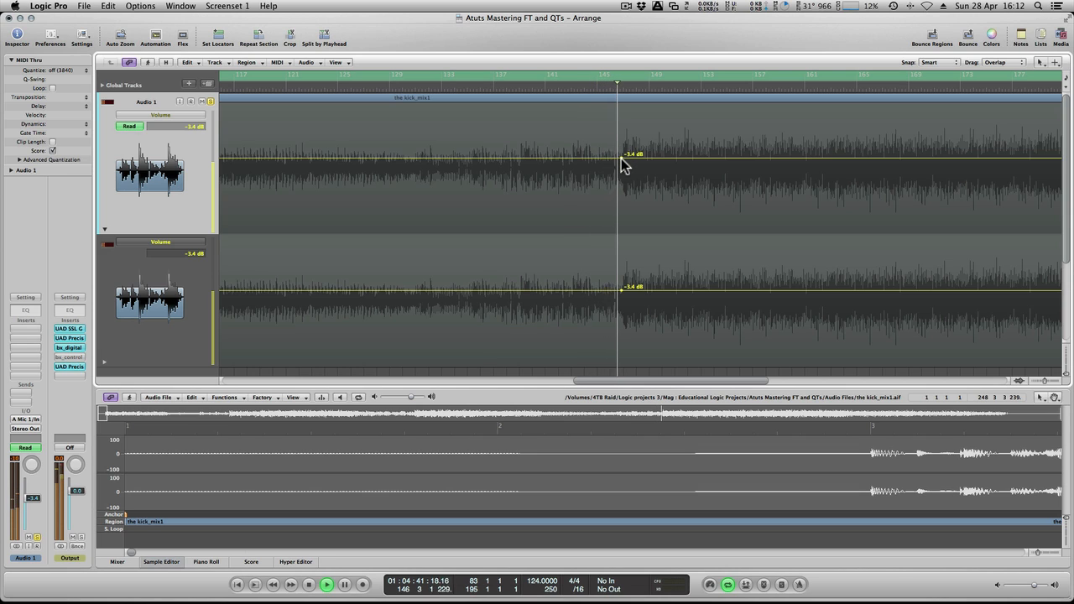
{"action": "key", "text": "space"}
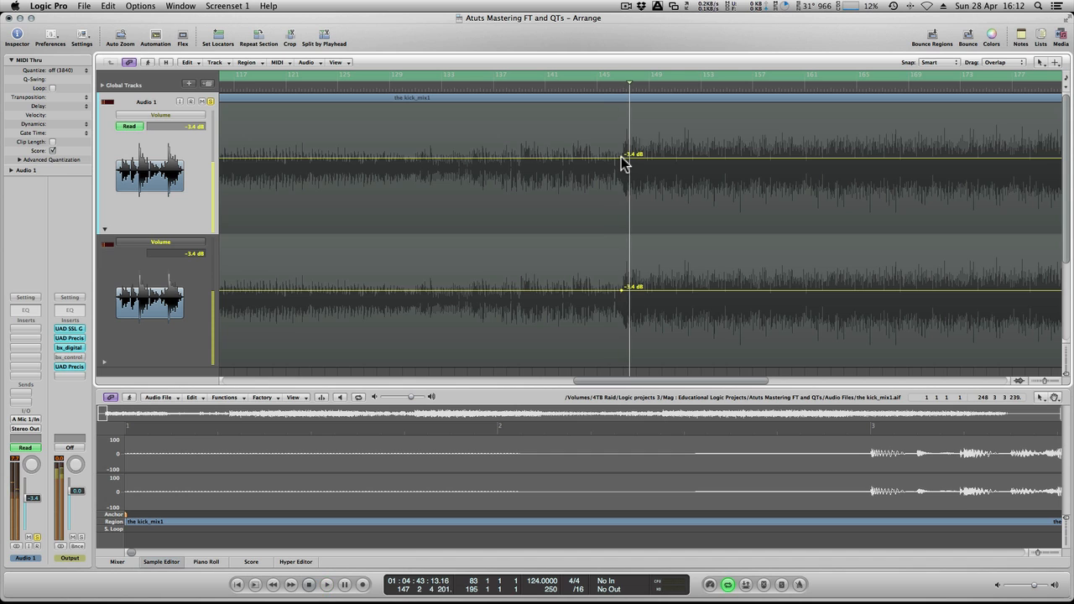
{"action": "key", "text": "ctrl+Right"}
{"action": "key", "text": "ctrl+Right"}
{"action": "key", "text": "ctrl+Right"}
{"action": "key", "text": "ctrl+Right"}
{"action": "key", "text": "ctrl+Right"}
{"action": "key", "text": "ctrl+Right"}
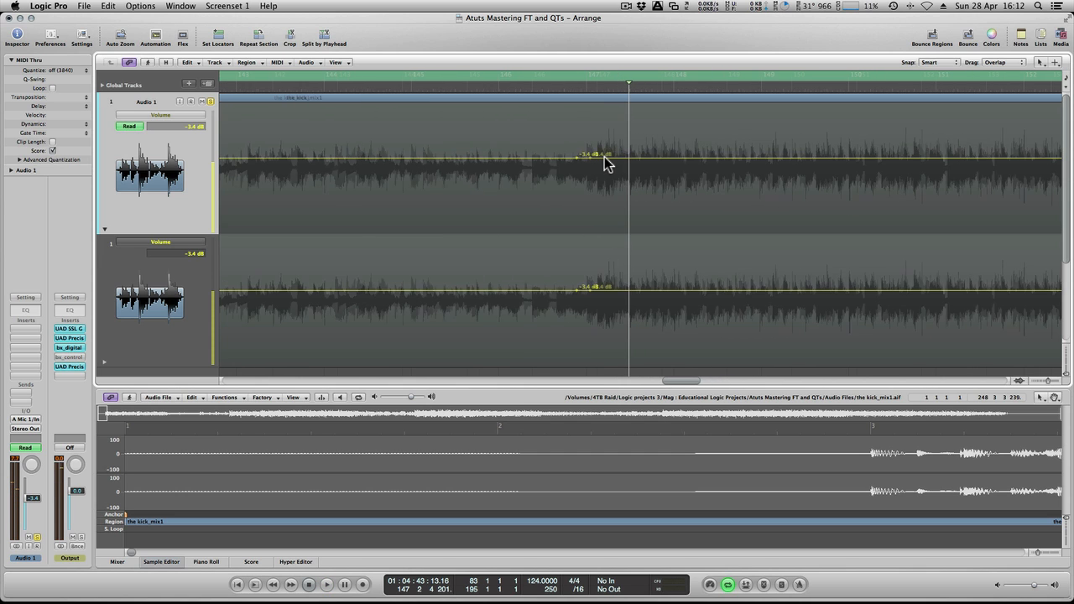
{"action": "double_click", "coordinate": [388, 93]}
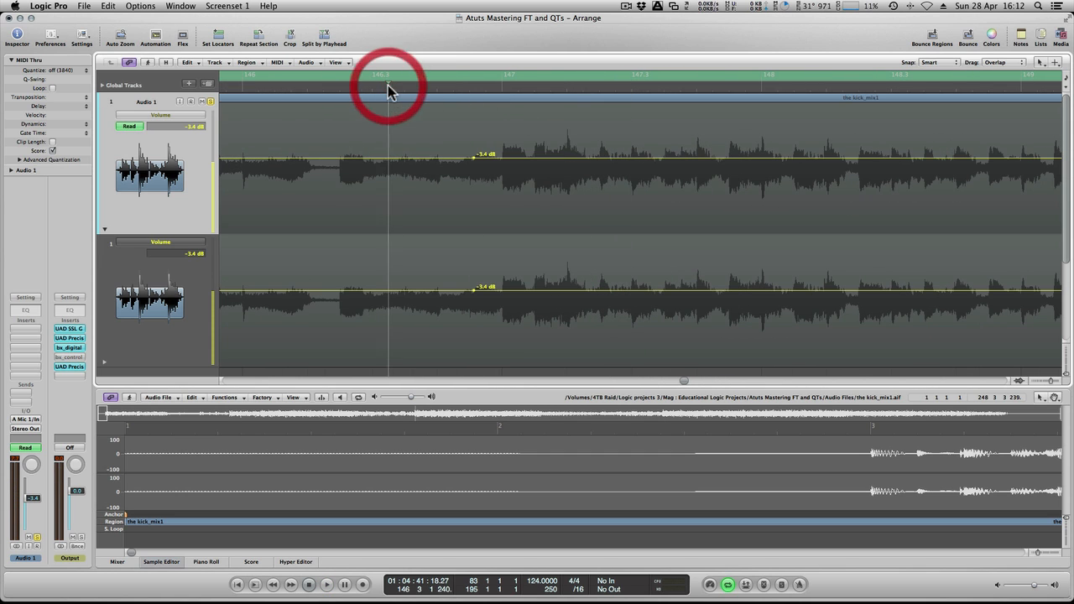
{"action": "double_click", "coordinate": [428, 92]}
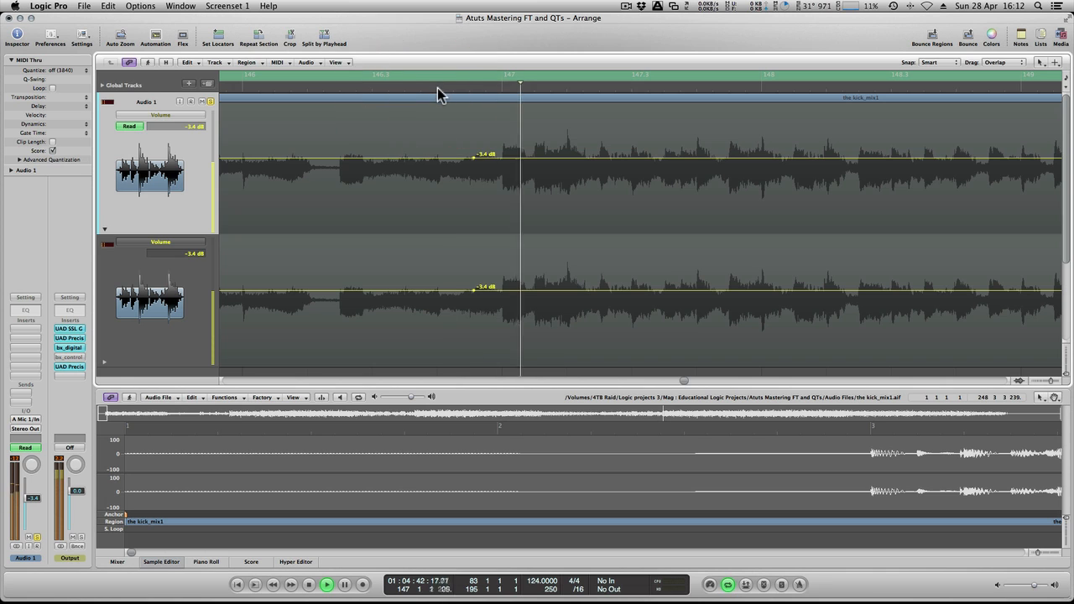
{"action": "left_click_drag", "start_coordinate": [474, 157], "coordinate": [500, 157]}
{"action": "key", "text": "space"}
Create a descending volume ramp from -3.4 dB at about bar 118 to -7.2 dB just before the jump at bar 147
{"action": "key", "text": "ctrl+Left"}
{"action": "key", "text": "ctrl+Left"}
{"action": "key", "text": "ctrl+Left"}
{"action": "key", "text": "ctrl+Left"}
{"action": "key", "text": "ctrl+Left"}
{"action": "key", "text": "ctrl+Left"}
{"action": "key", "text": "ctrl+Left"}
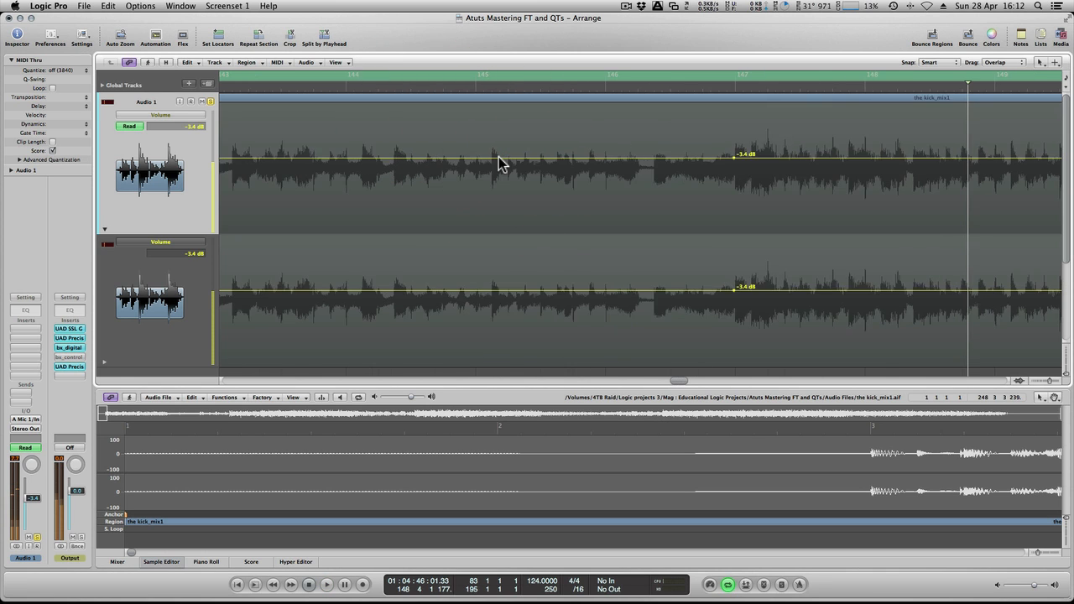
{"action": "key", "text": "ctrl+Left"}
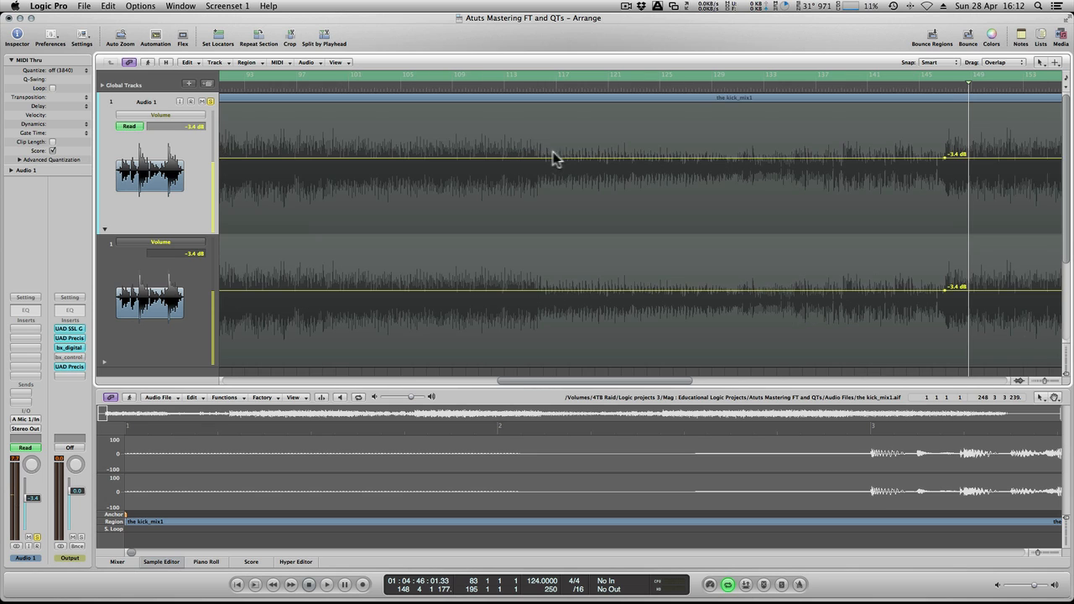
{"action": "left_click", "coordinate": [574, 158]}
{"action": "mouse_move", "coordinate": [892, 163]}
{"action": "left_mouse_down"}
{"action": "mouse_move", "coordinate": [919, 179]}
{"action": "mouse_move", "coordinate": [944, 175]}
{"action": "left_mouse_up"}
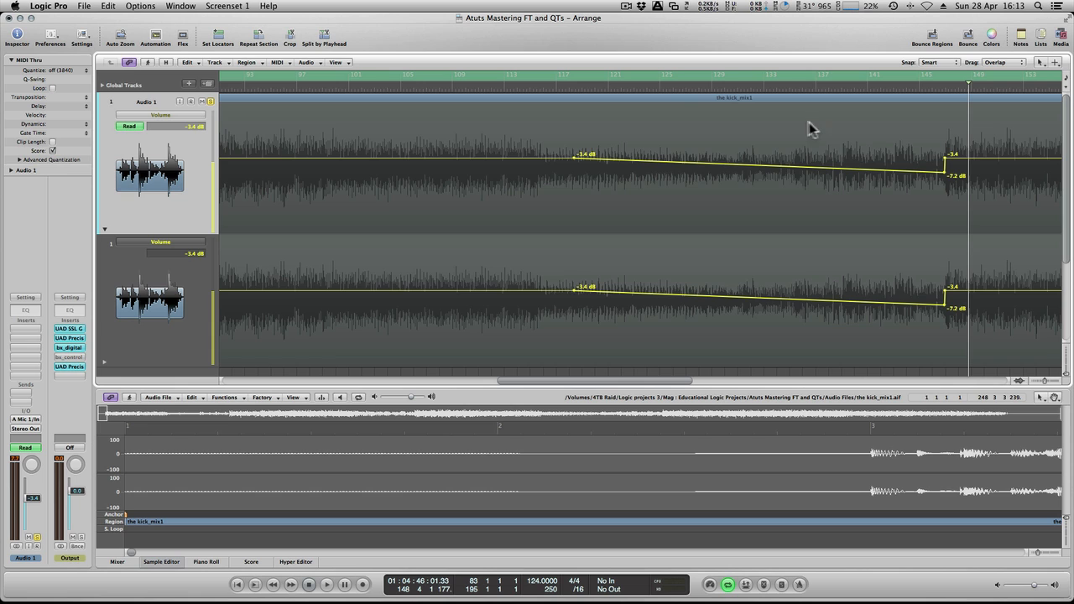
Audition the start and end of the volume ramp and lower its end point to -8.7 dB
{"action": "left_click", "coordinate": [590, 86]}
{"action": "key", "text": "space"}
{"action": "left_click", "coordinate": [590, 87]}
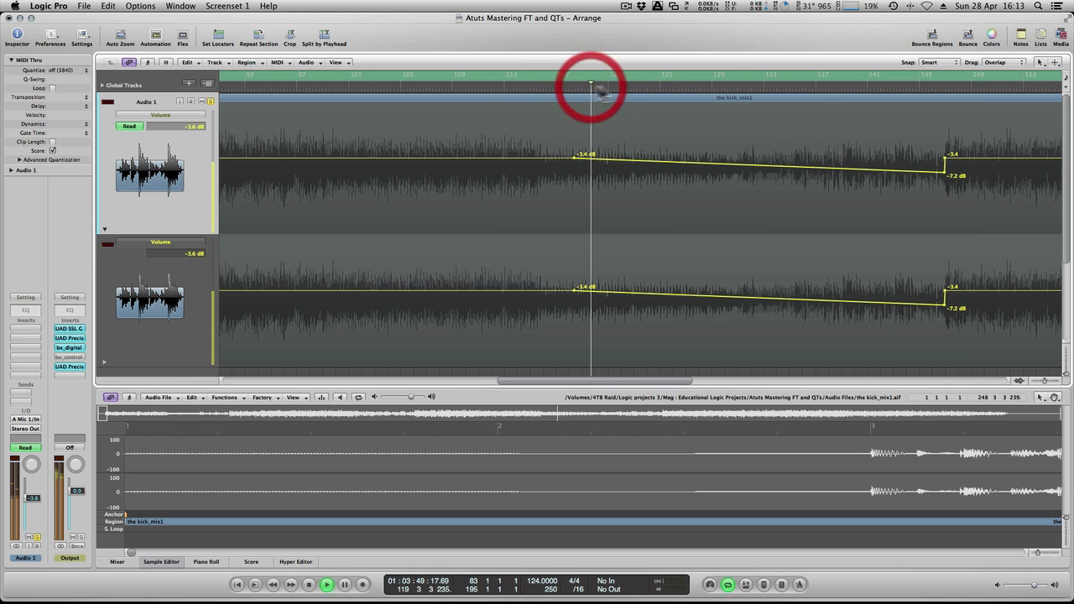
{"action": "left_click", "coordinate": [836, 85]}
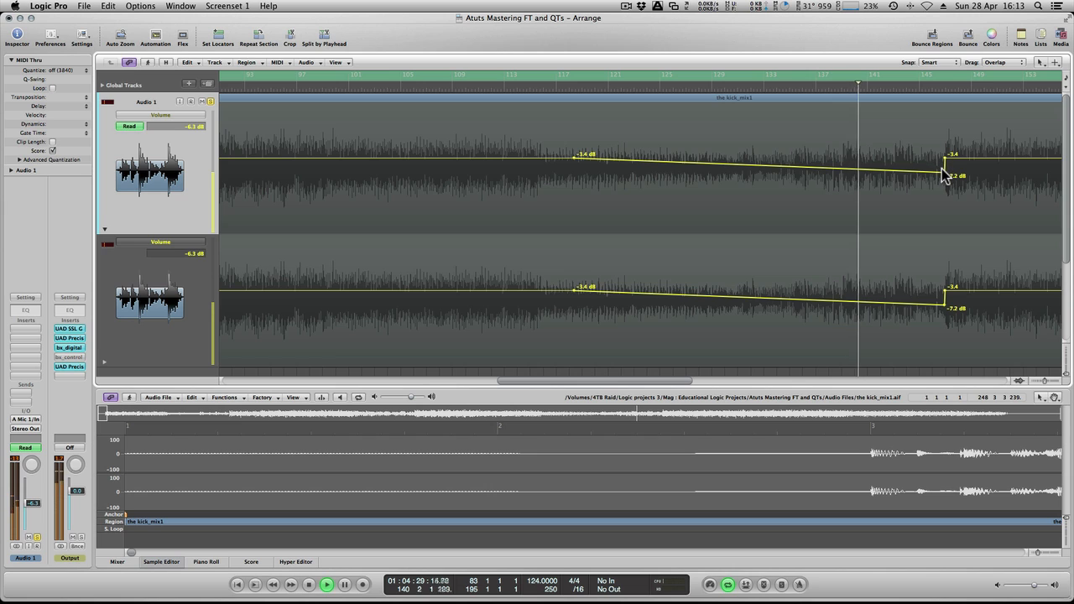
{"action": "left_click_drag", "start_coordinate": [946, 174], "coordinate": [944, 178]}
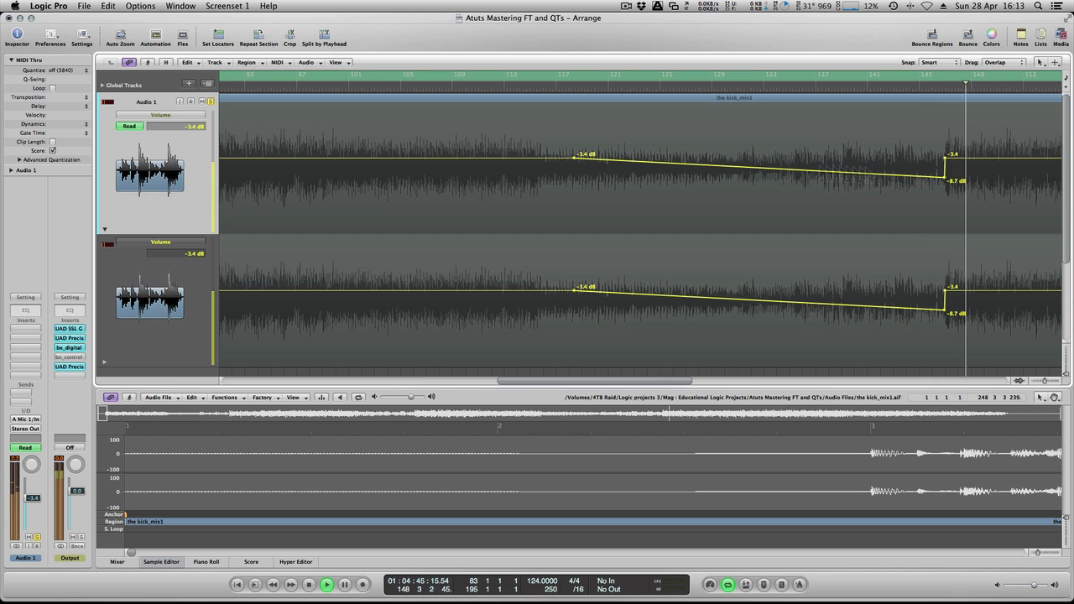
Bend the straight volume ramp into a downward-sagging curve with the Automation Curve Tool
{"action": "right_click", "coordinate": [792, 190]}
{"action": "left_click", "coordinate": [814, 322]}
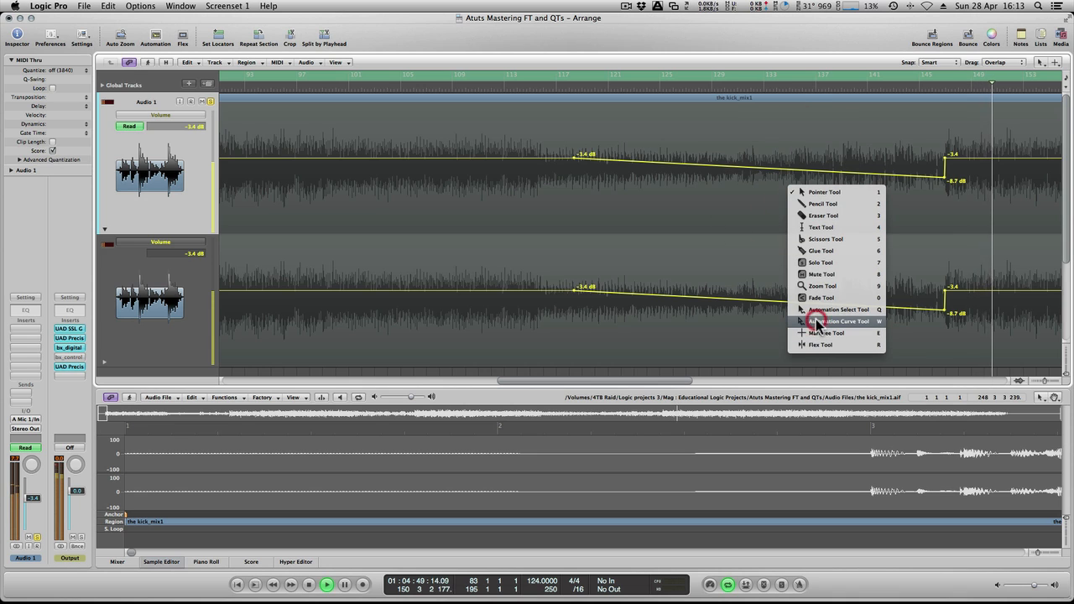
{"action": "left_click_drag", "start_coordinate": [791, 171], "coordinate": [790, 176]}
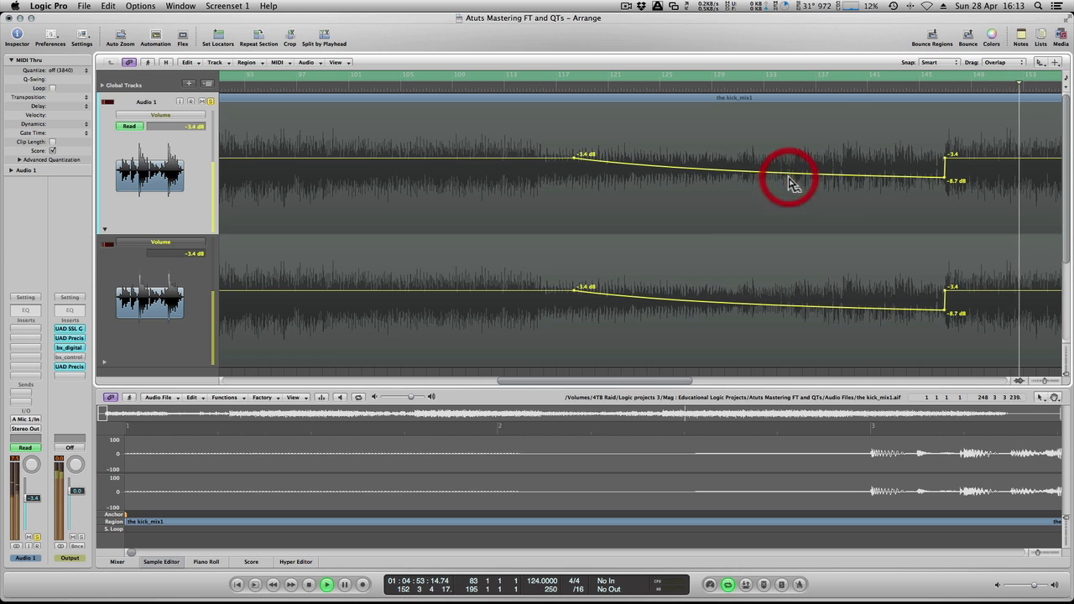
Switch back to the Pointer Tool and move the start point of the curved fade earlier, to about bar 116
{"action": "key", "text": "Escape"}
{"action": "left_click", "coordinate": [712, 225]}
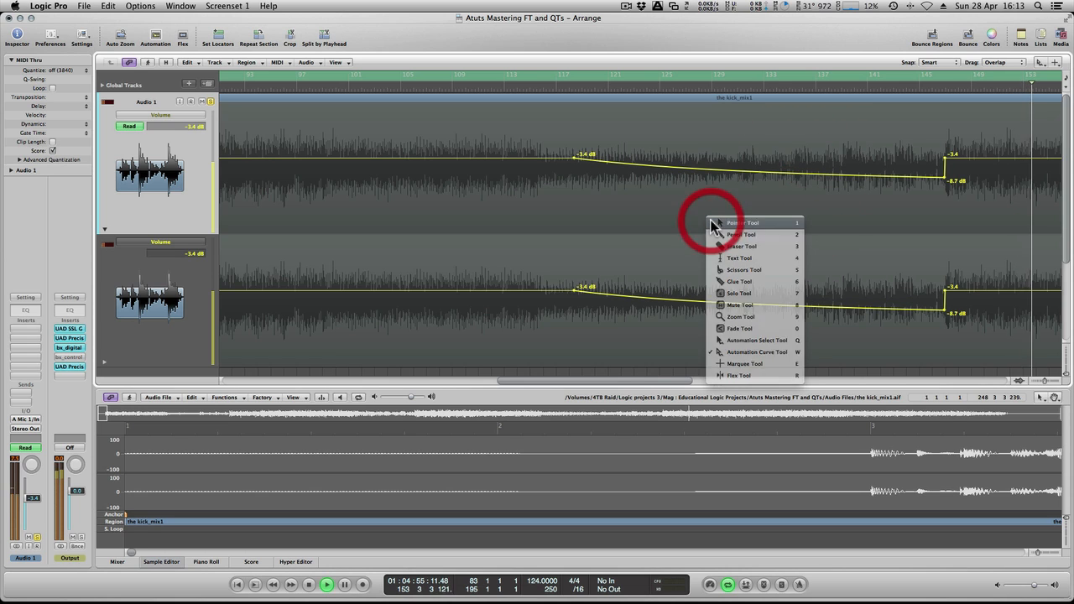
{"action": "left_click_drag", "start_coordinate": [574, 157], "coordinate": [541, 156]}
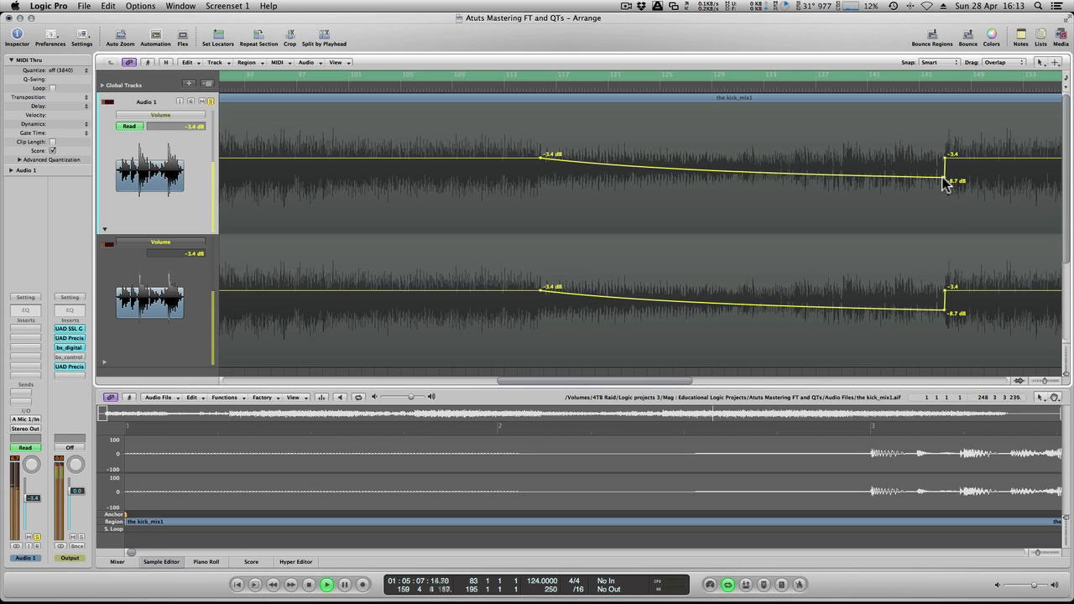
Try the curved fade's end point at -10.7 dB, audition the jump at bar 147, and settle the point at -9.1 dB
{"action": "left_click_drag", "start_coordinate": [943, 183], "coordinate": [942, 185]}
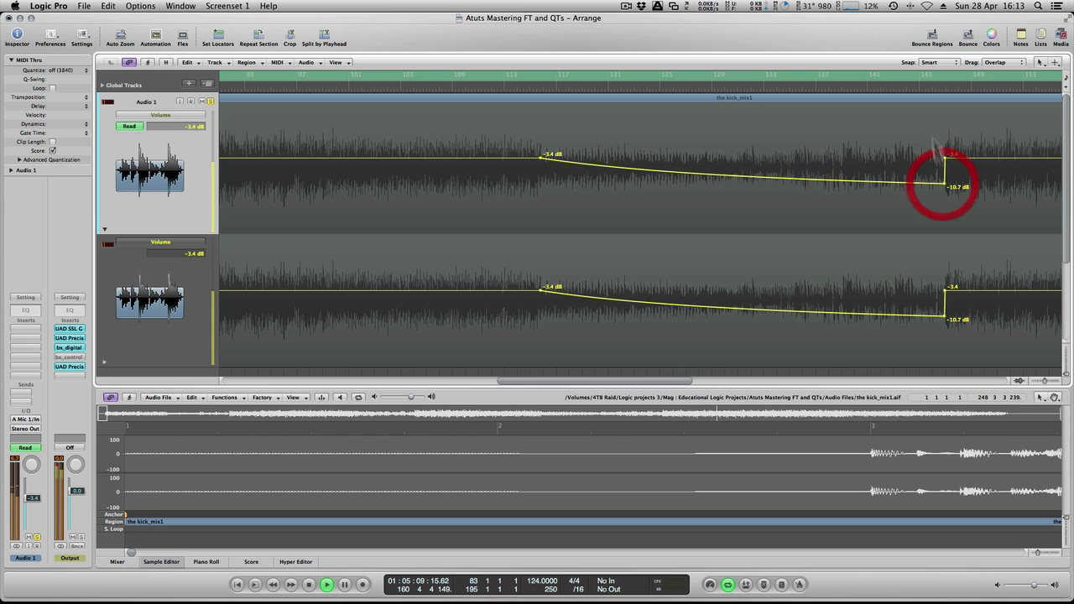
{"action": "left_click", "coordinate": [916, 85]}
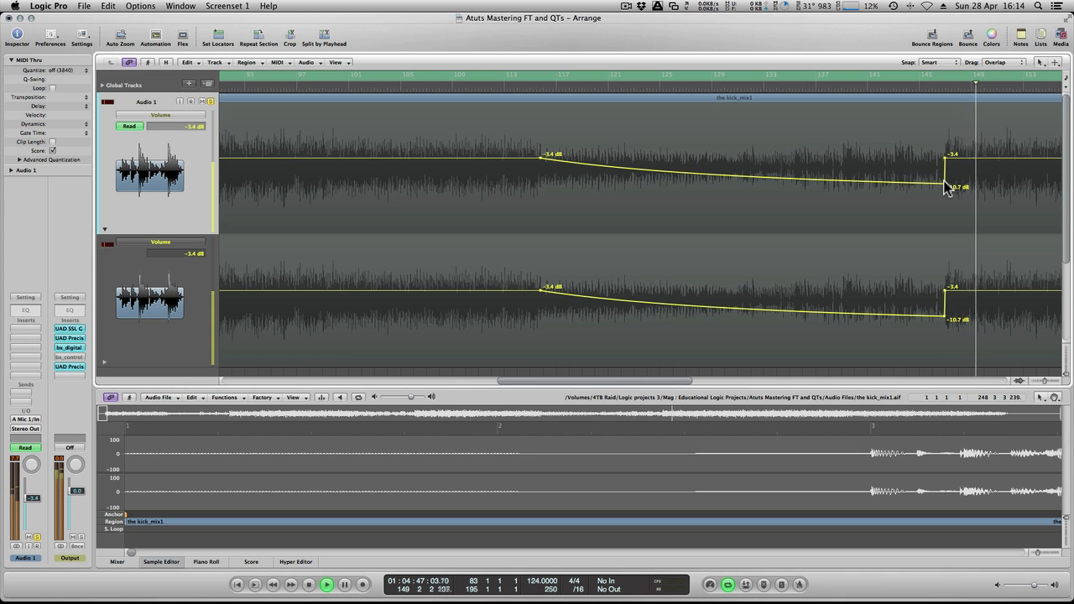
{"action": "left_click_drag", "start_coordinate": [945, 183], "coordinate": [945, 178]}
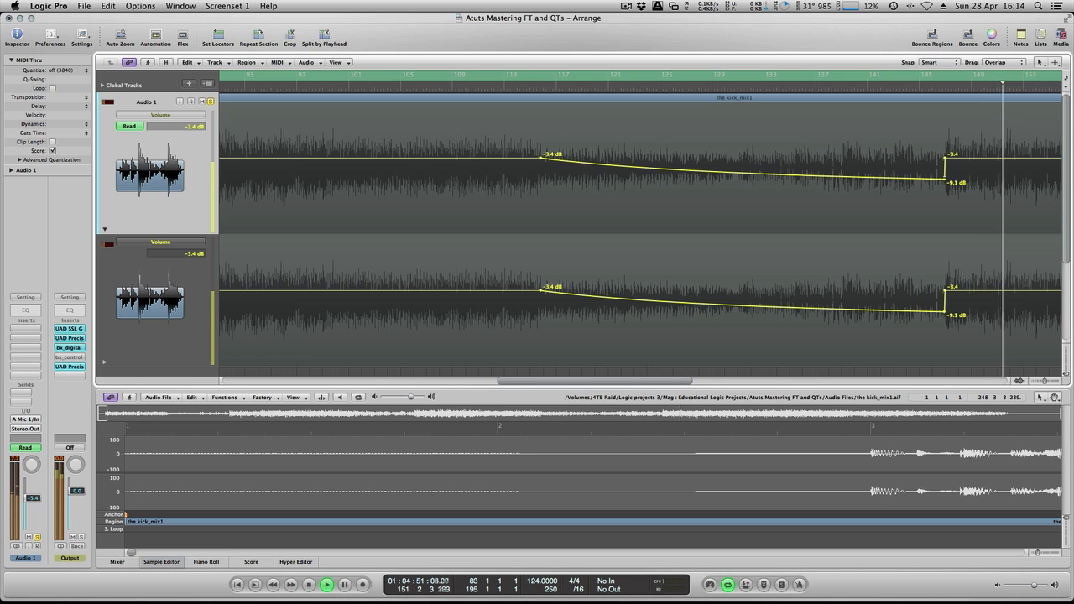
{"action": "key", "text": "space"}
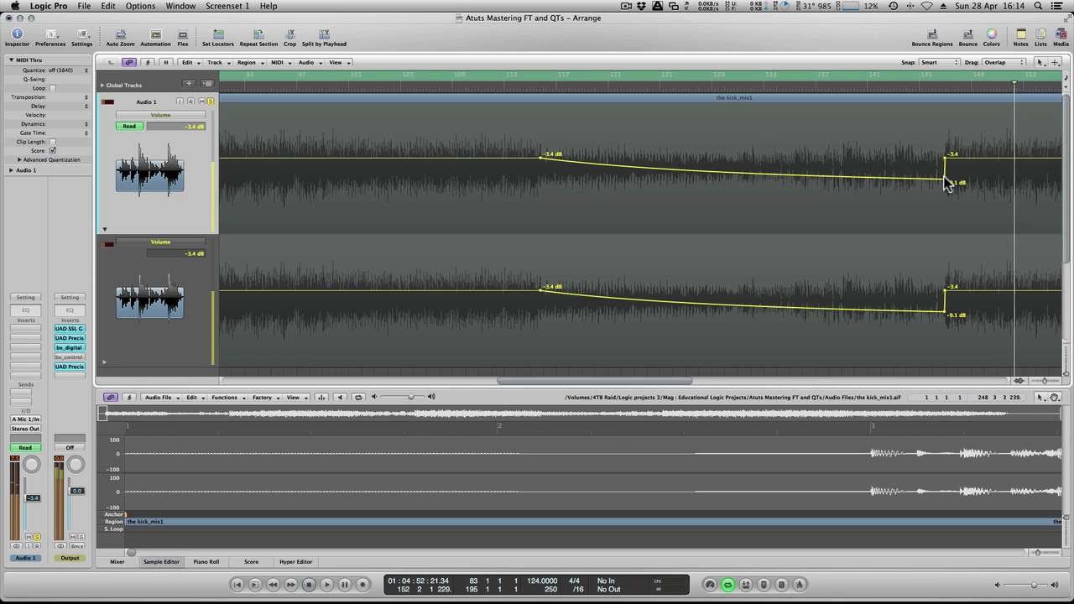
Create another volume dip before the loud section at bar 83, ramping from -3.4 dB at about bar 71 to -6.7 dB
{"action": "key", "text": "ctrl+Left"}
{"action": "key", "text": "ctrl+Left"}
{"action": "key", "text": "ctrl+Left"}
{"action": "key", "text": "ctrl+Left"}
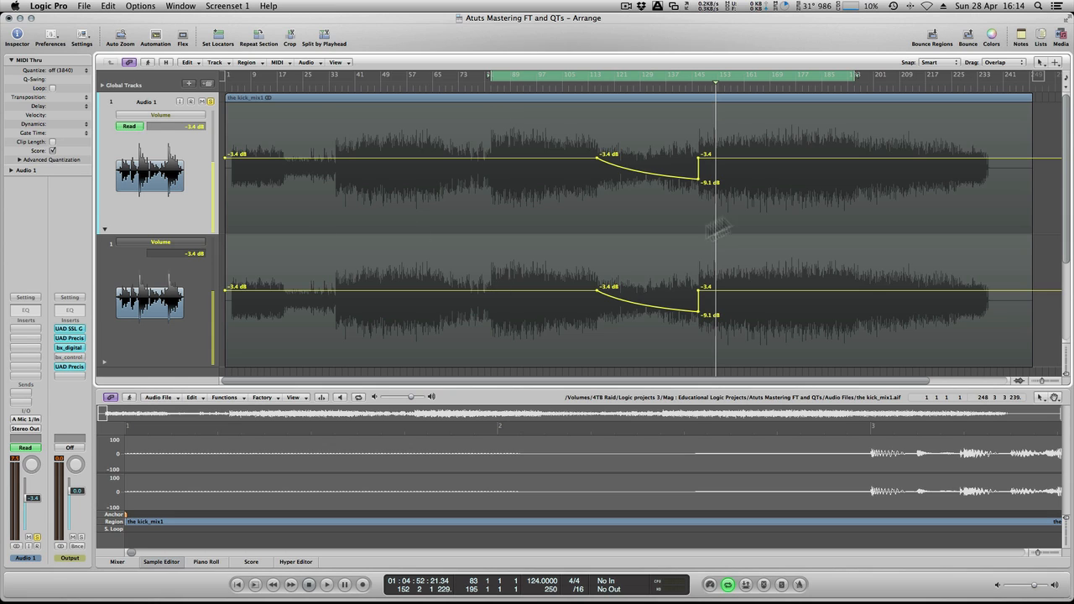
{"action": "left_click", "coordinate": [493, 157]}
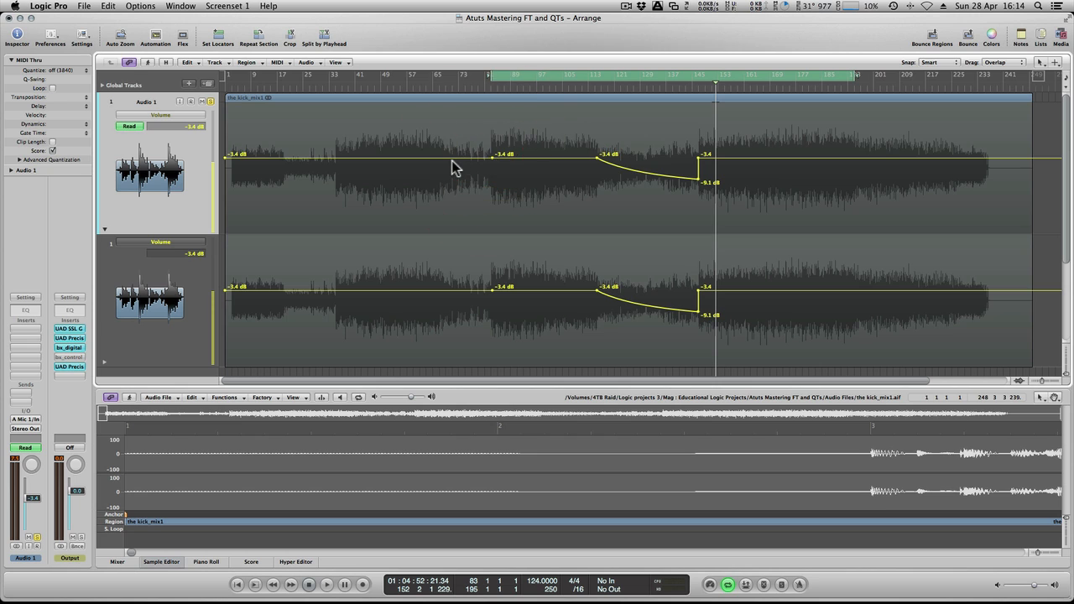
{"action": "left_click", "coordinate": [453, 157]}
{"action": "left_click_drag", "start_coordinate": [476, 156], "coordinate": [490, 174]}
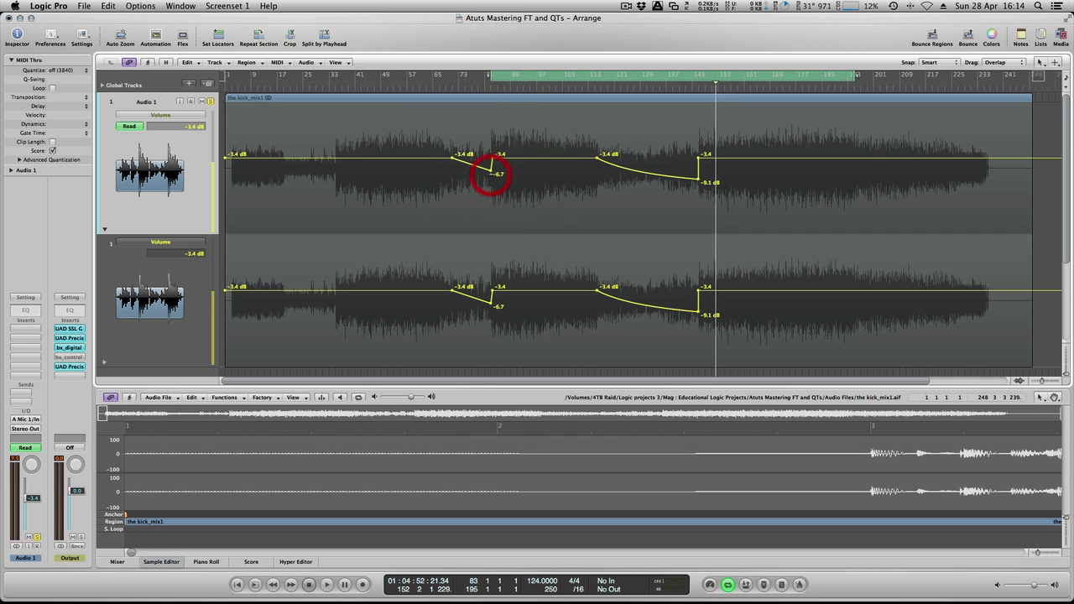
Use the Automation Curve Tool to bend the new ramp before bar 83 into a downward-sagging curve
{"action": "key", "text": "Escape"}
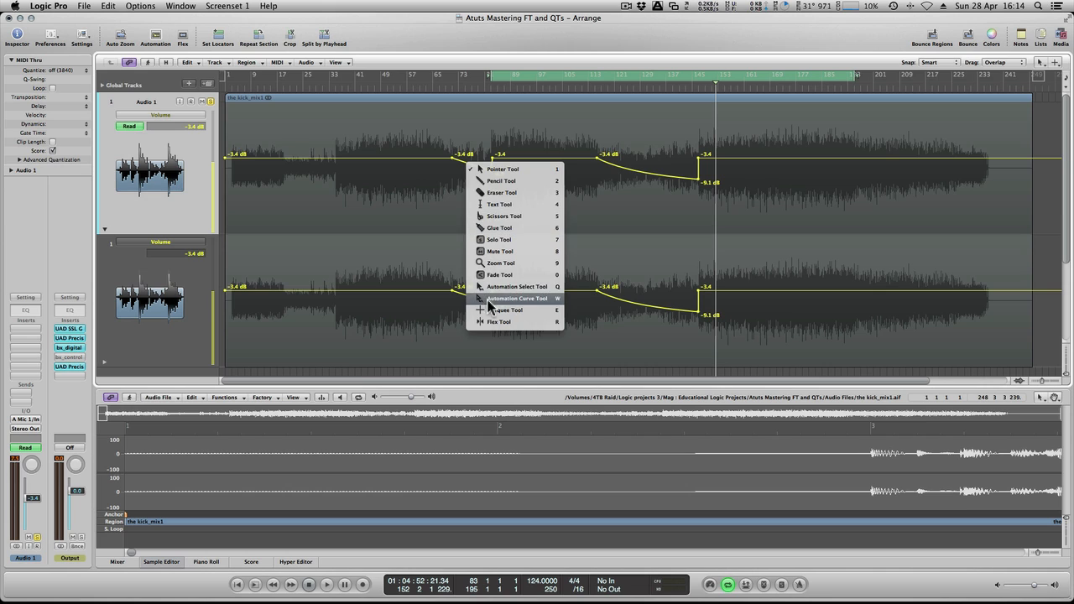
{"action": "left_click", "coordinate": [492, 297]}
{"action": "left_click_drag", "start_coordinate": [468, 164], "coordinate": [456, 173]}
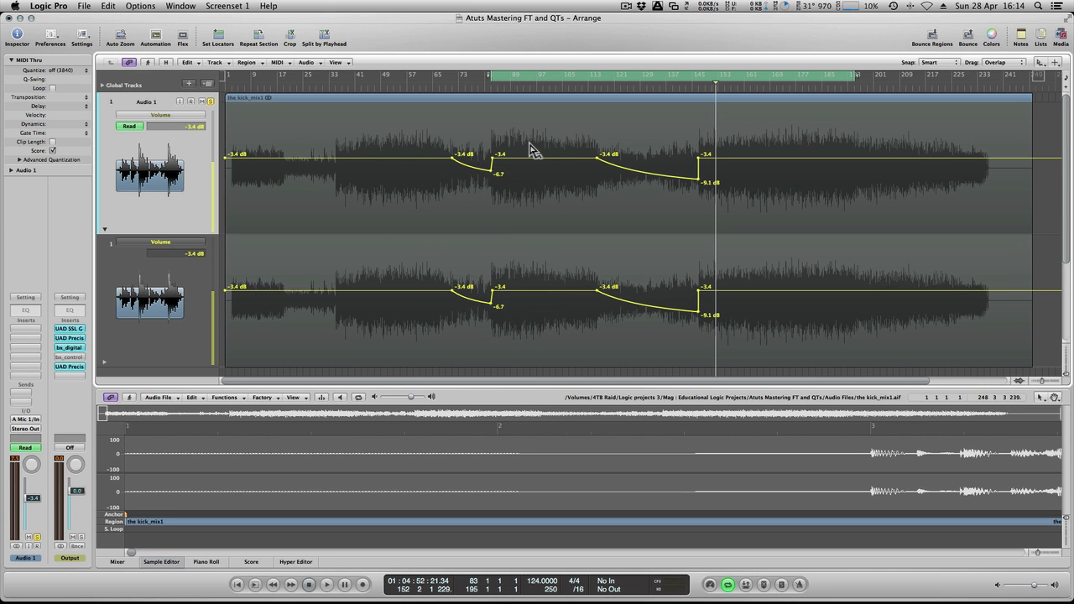